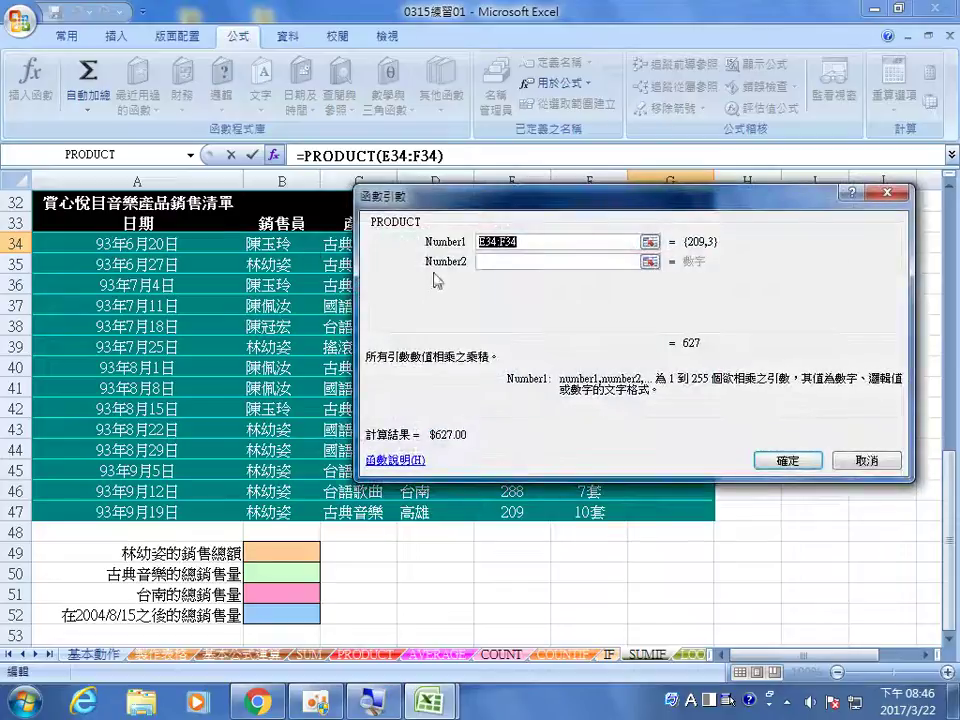
Calculate the sales amount in G34 with PRODUCT over E34:F34 and fill the formula down to G47.
drag(495, 332, 477, 458)
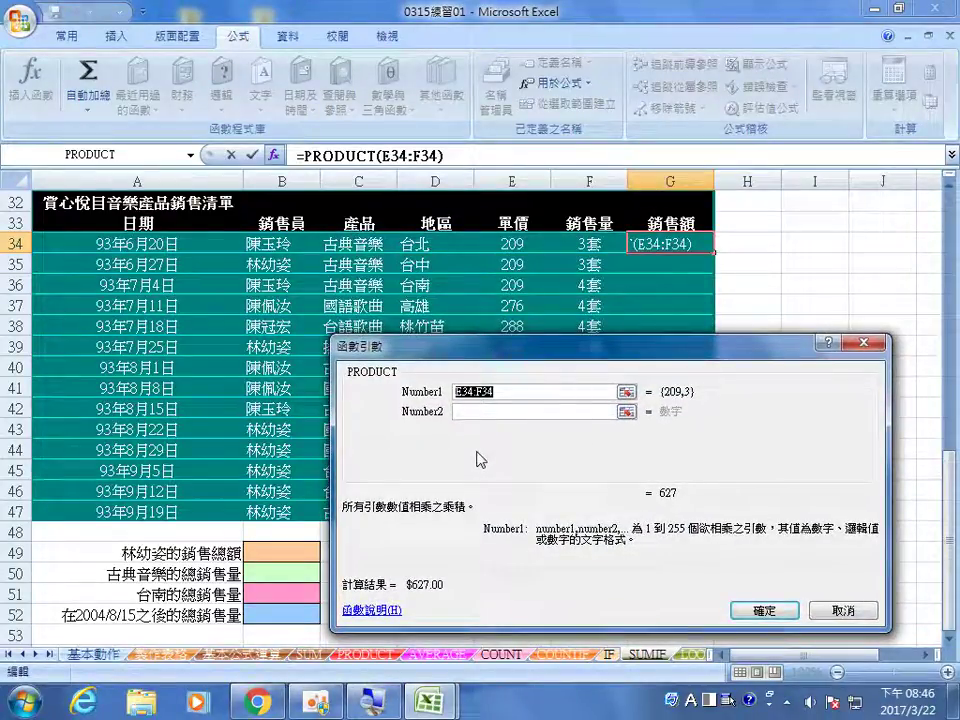
click(776, 609)
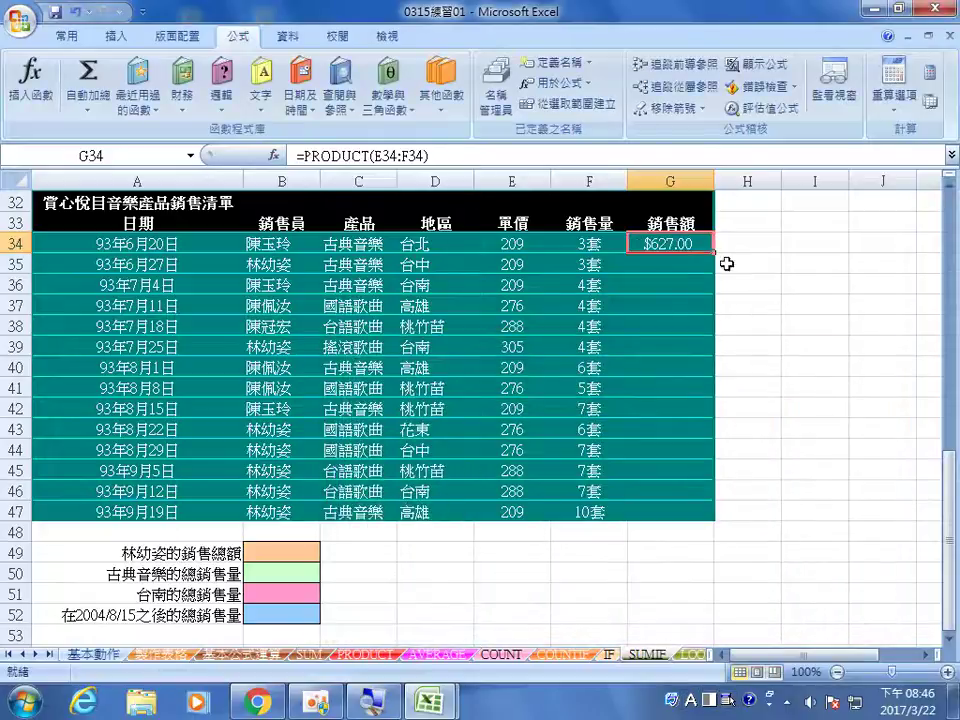
double_click(714, 253)
click(617, 538)
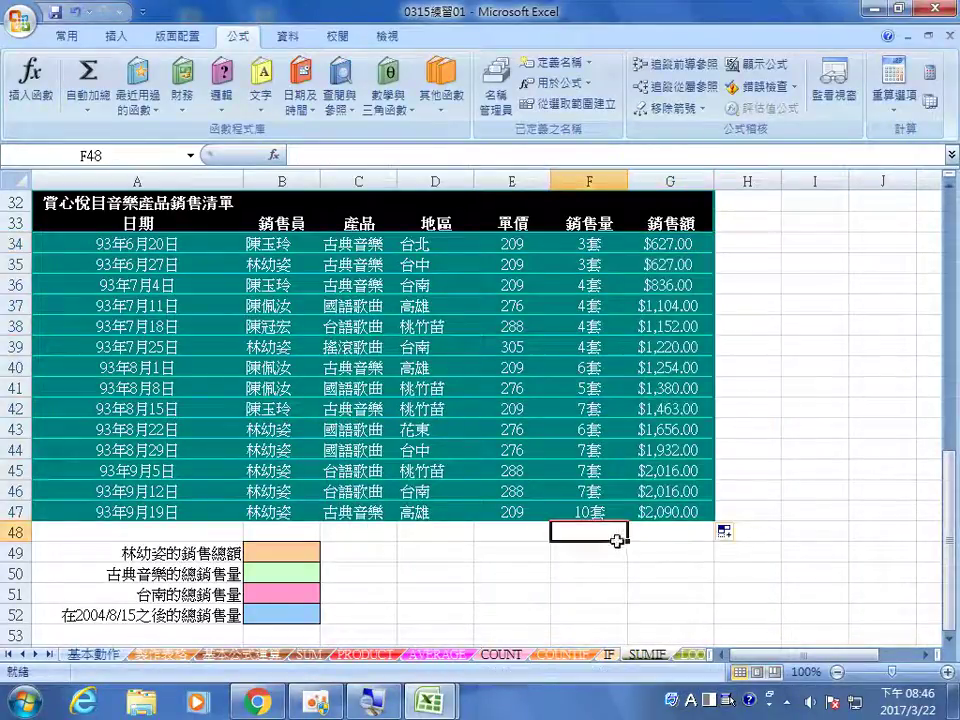
Insert a SUMIF function in B49 with the salesperson column B34:B47 as its Range.
click(295, 551)
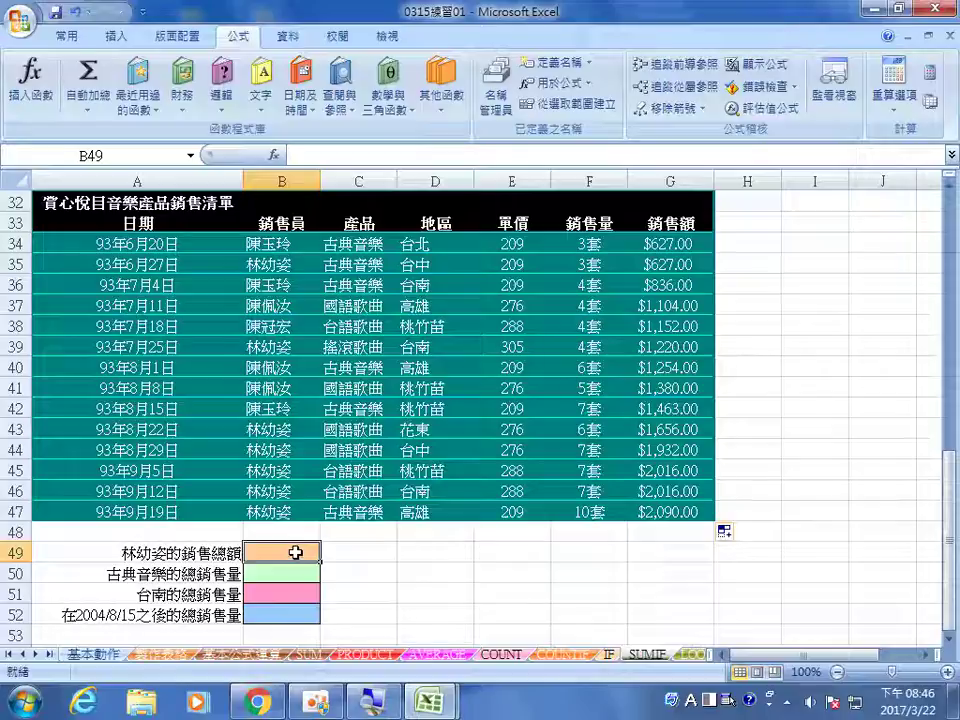
click(138, 104)
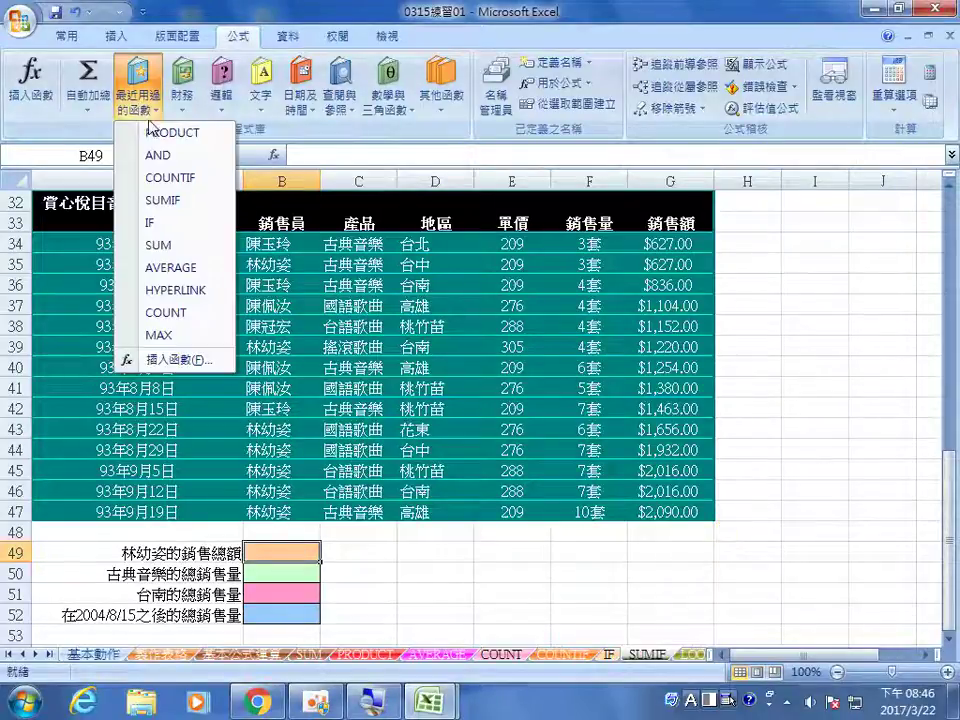
click(170, 204)
drag(465, 543, 643, 607)
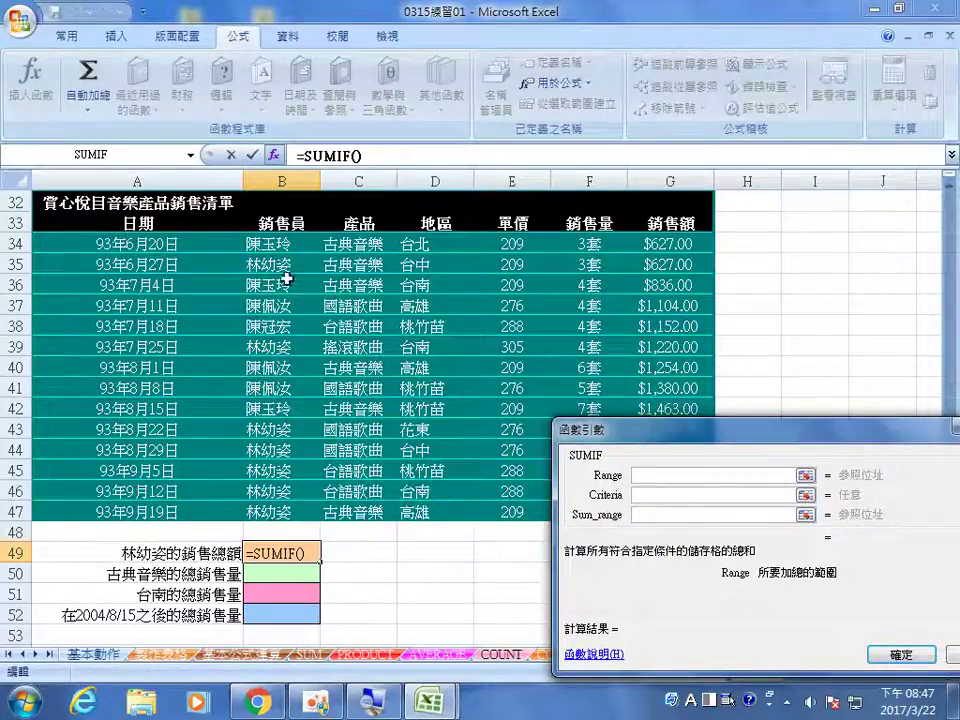
drag(280, 243, 266, 508)
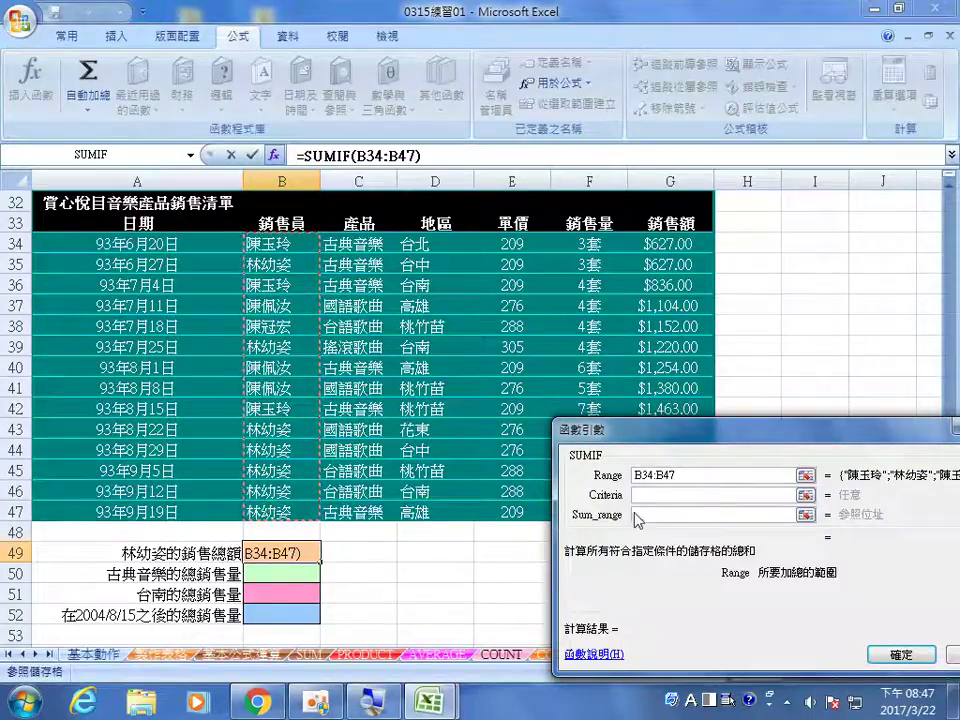
Complete B49's SUMIF with B35 as Criteria and the sales amounts G34:G47 as Sum_range.
drag(646, 436, 520, 256)
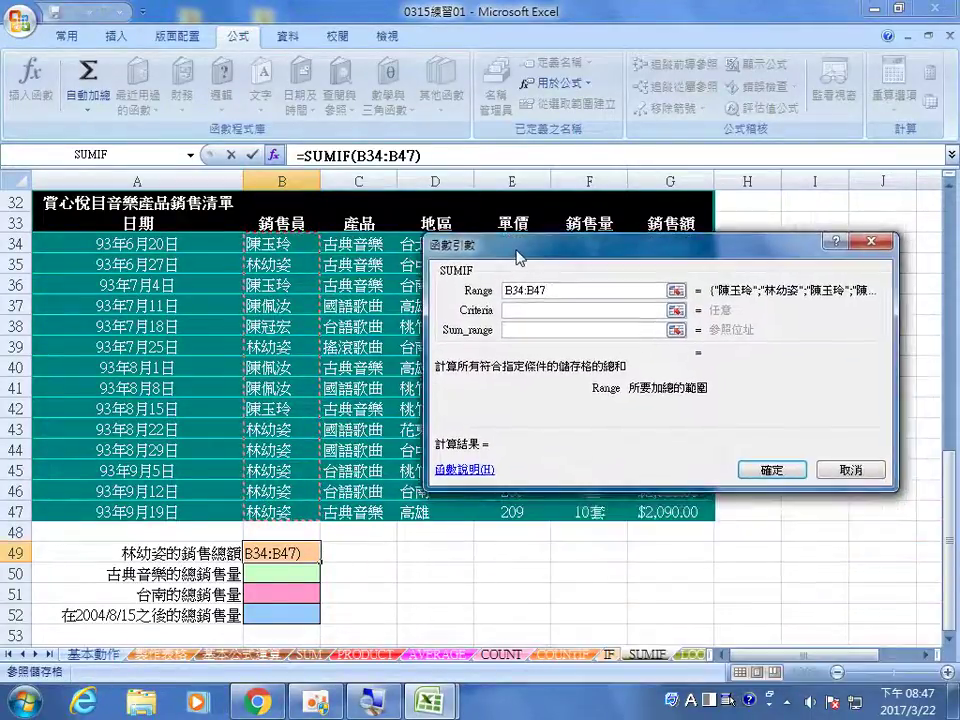
click(527, 311)
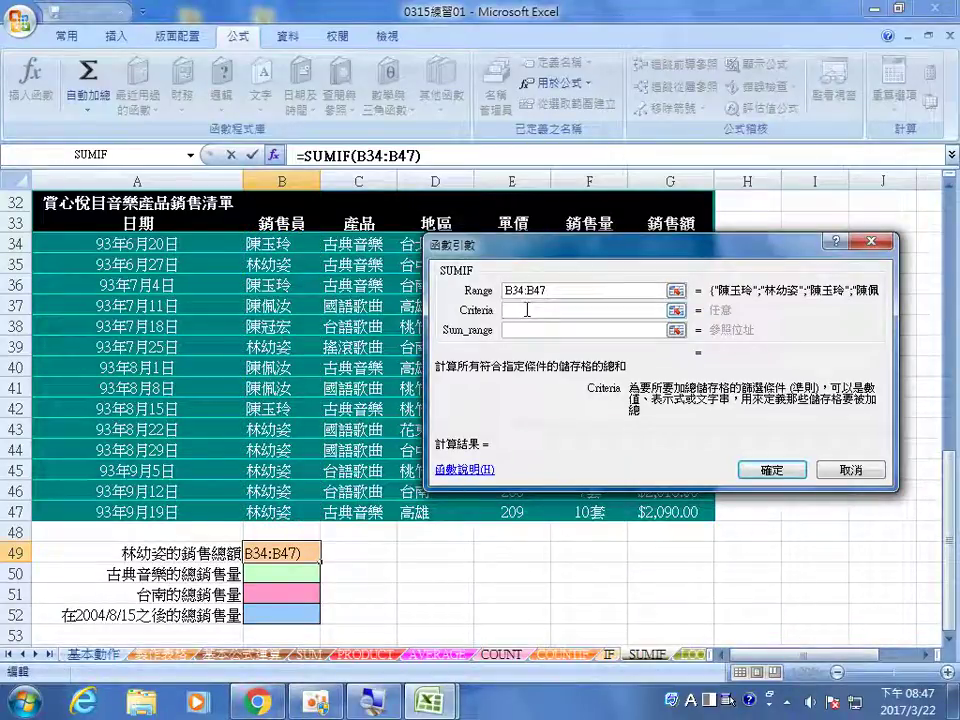
click(264, 267)
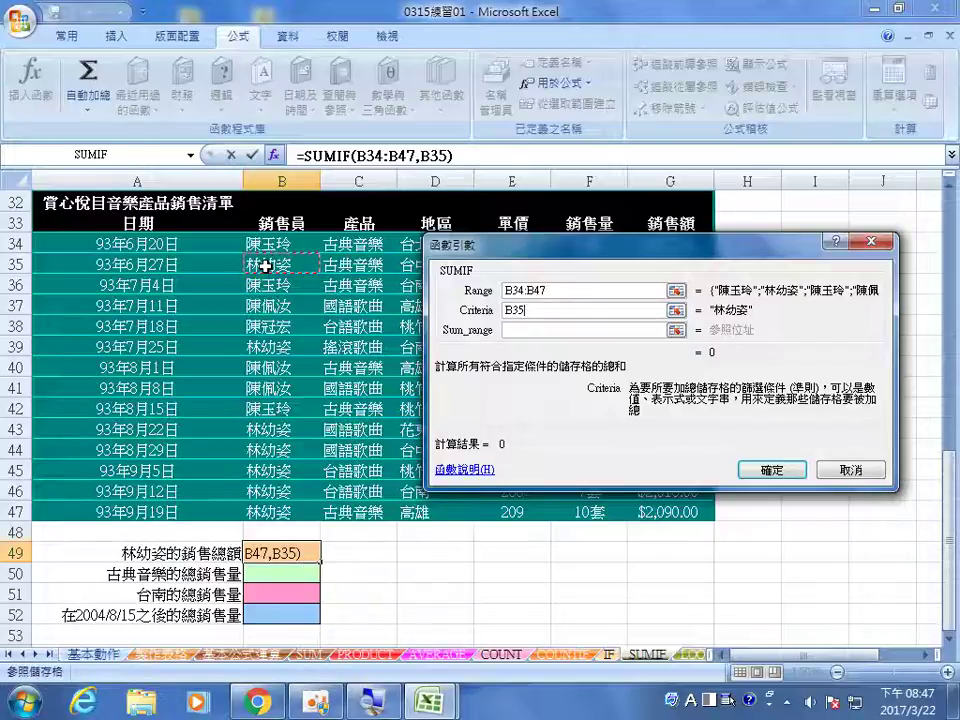
click(527, 331)
drag(557, 403, 849, 475)
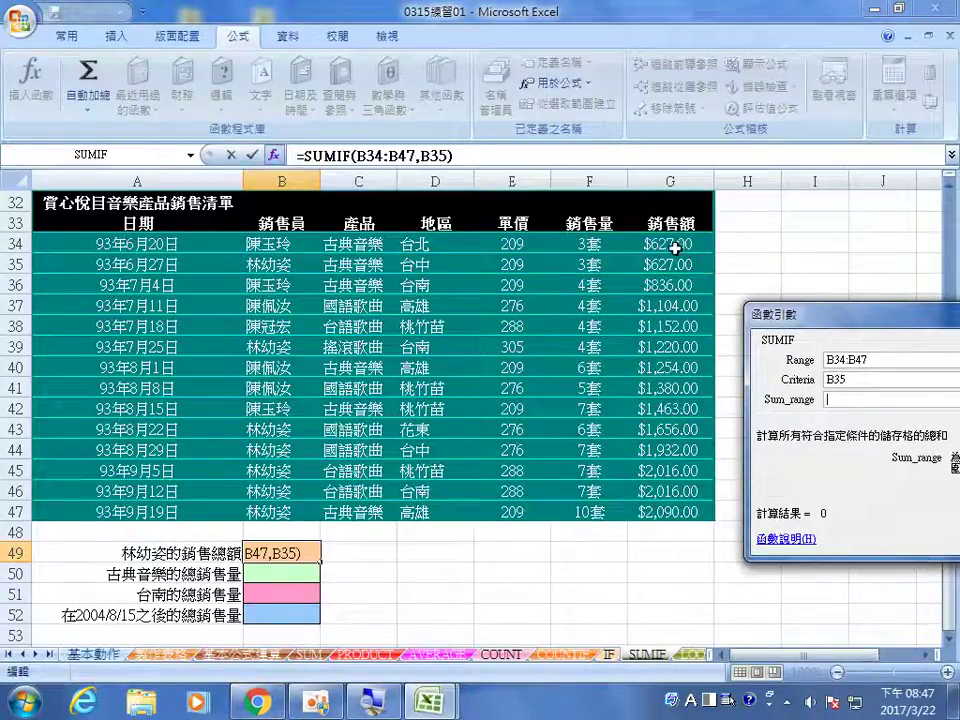
drag(667, 243, 695, 505)
drag(790, 314, 340, 188)
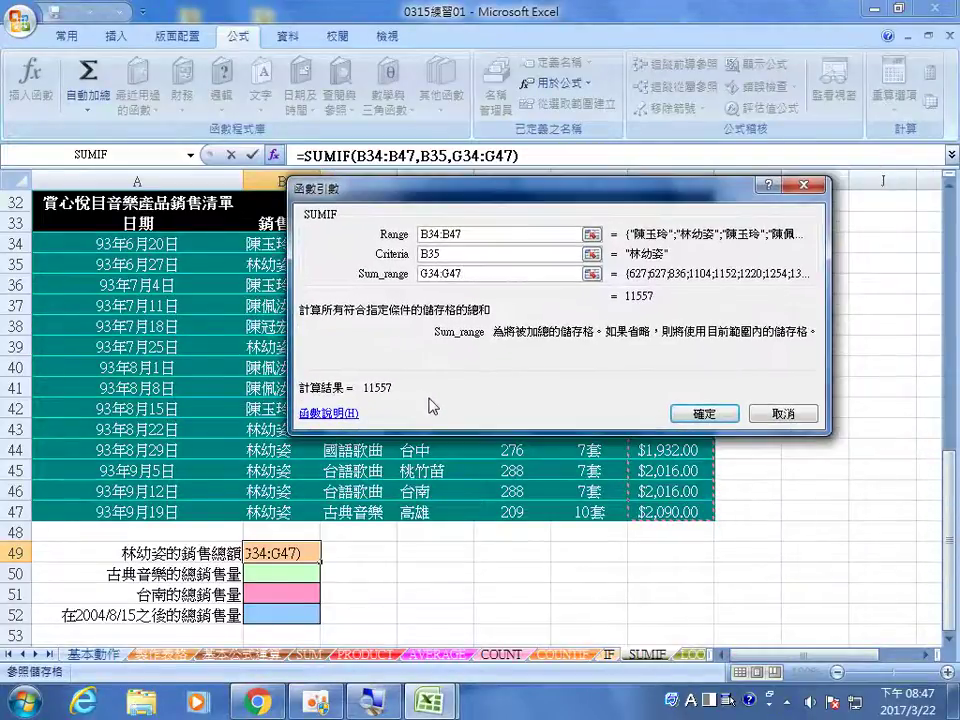
click(705, 413)
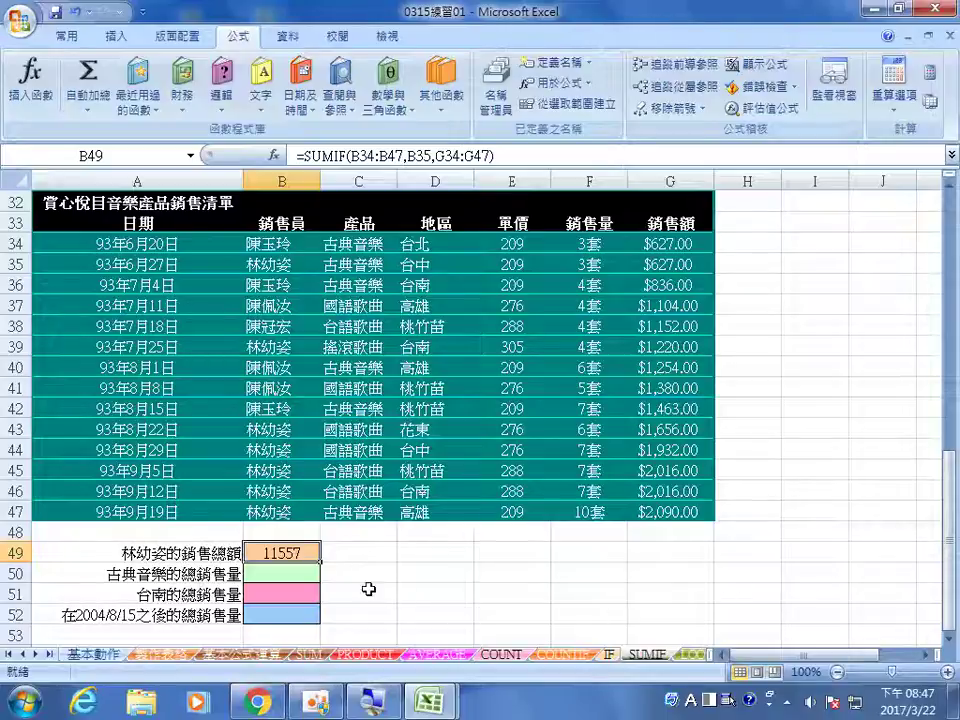
Insert a SUMIF function in B50 with the product column C34:C47 as its Range.
click(283, 570)
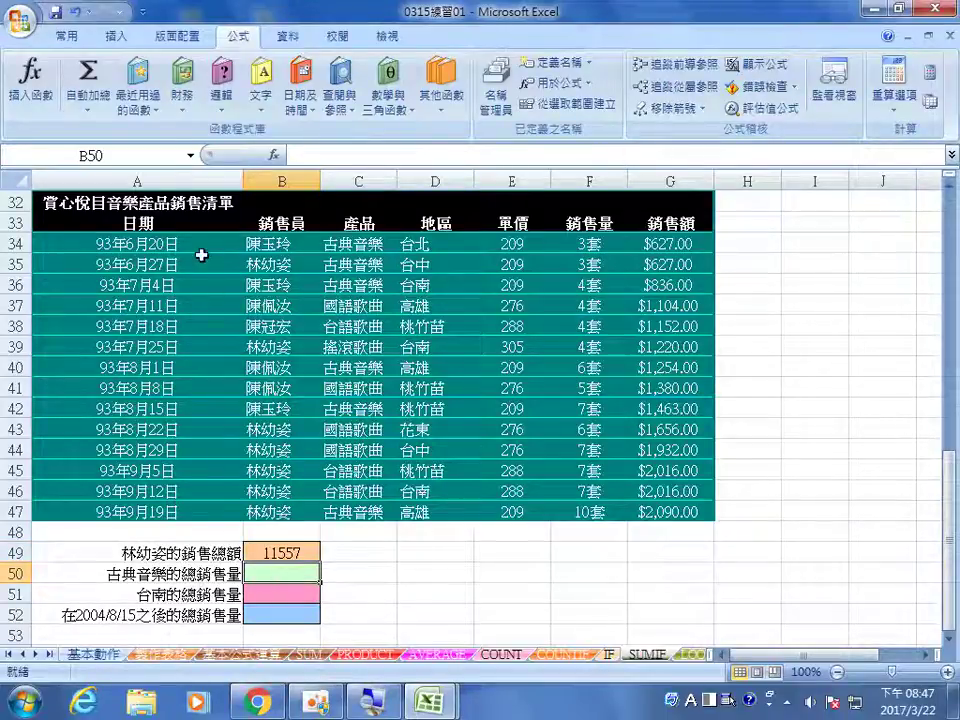
click(138, 100)
click(151, 140)
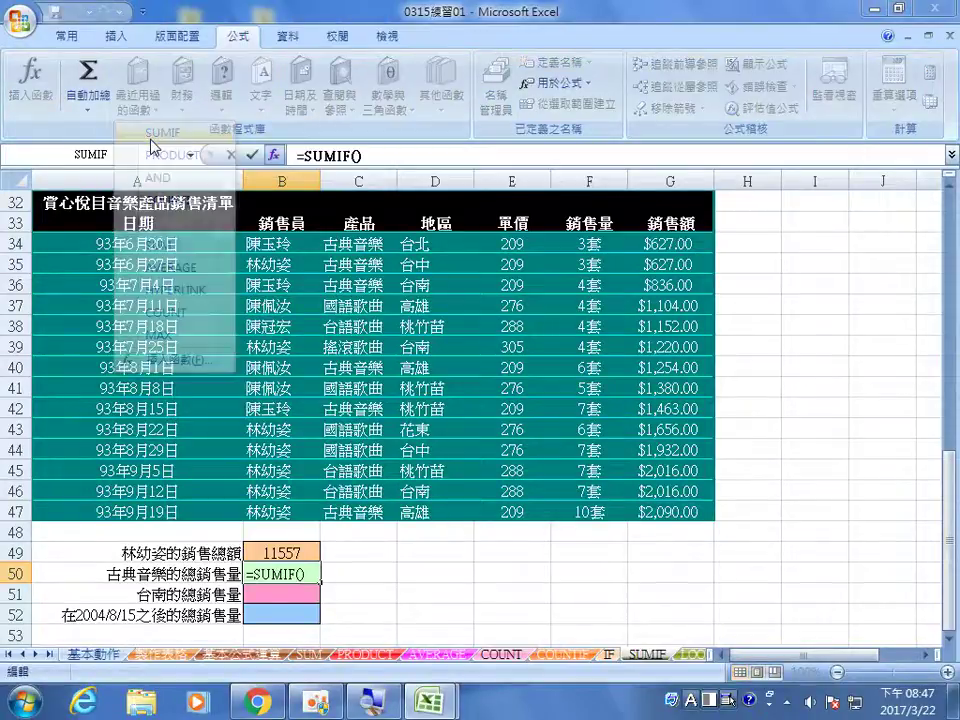
drag(445, 377, 553, 443)
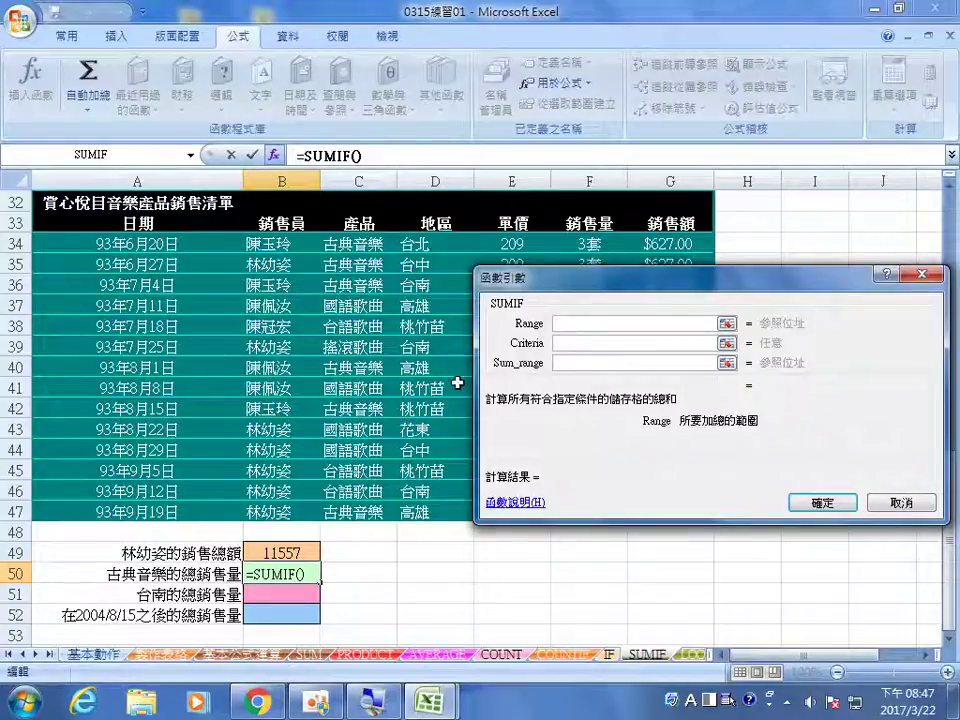
drag(350, 244, 358, 511)
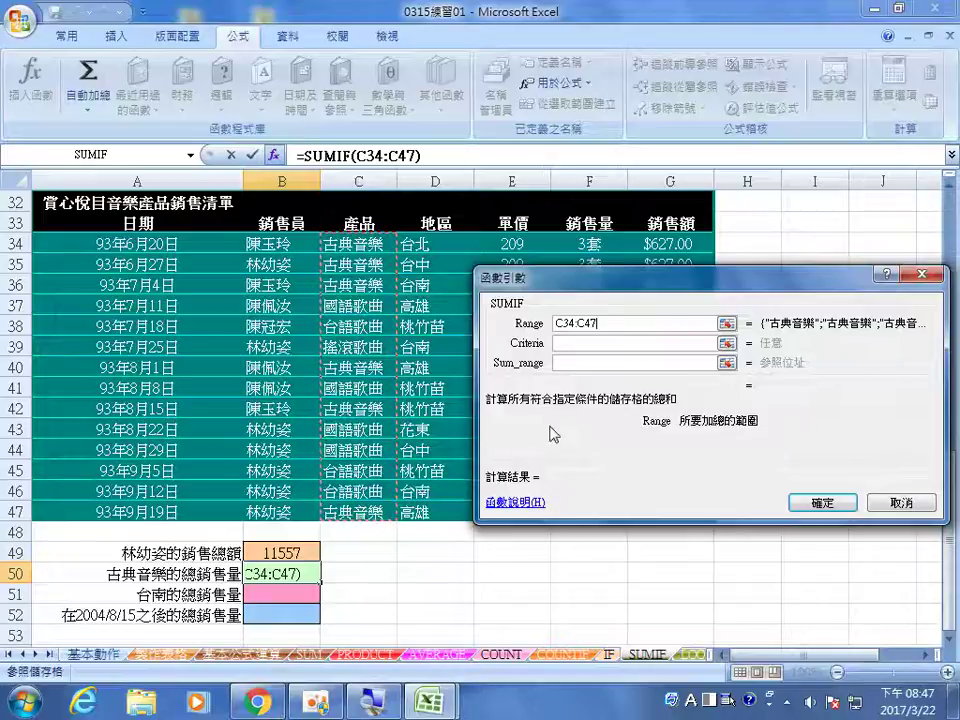
Complete B50's SUMIF with C35 (古典音樂) as Criteria and the sales quantities F34:F47 as Sum_range.
click(570, 343)
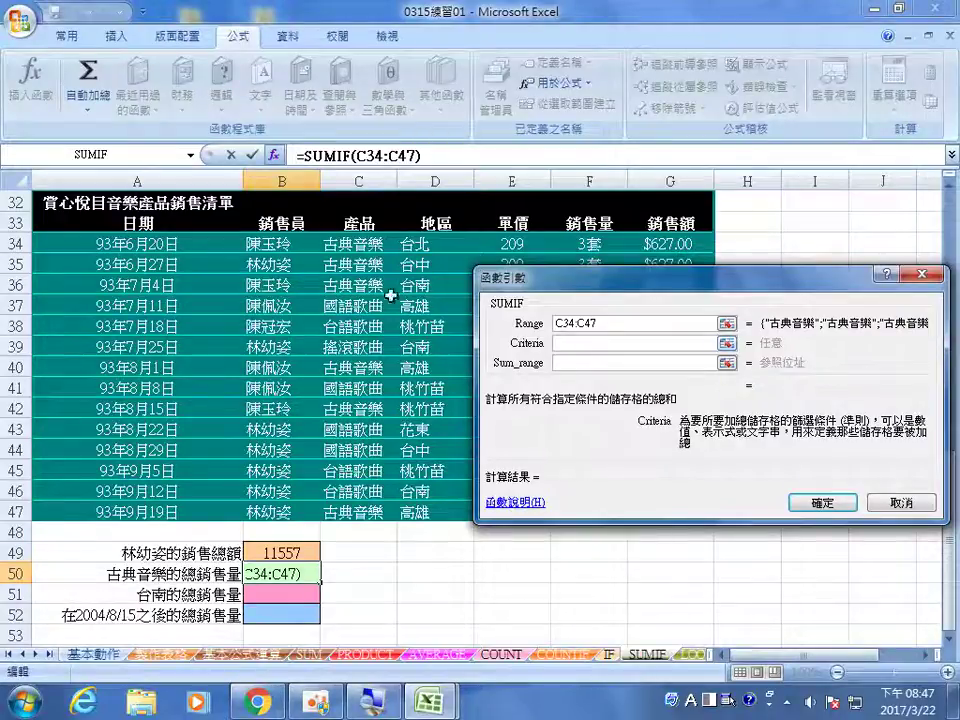
click(354, 265)
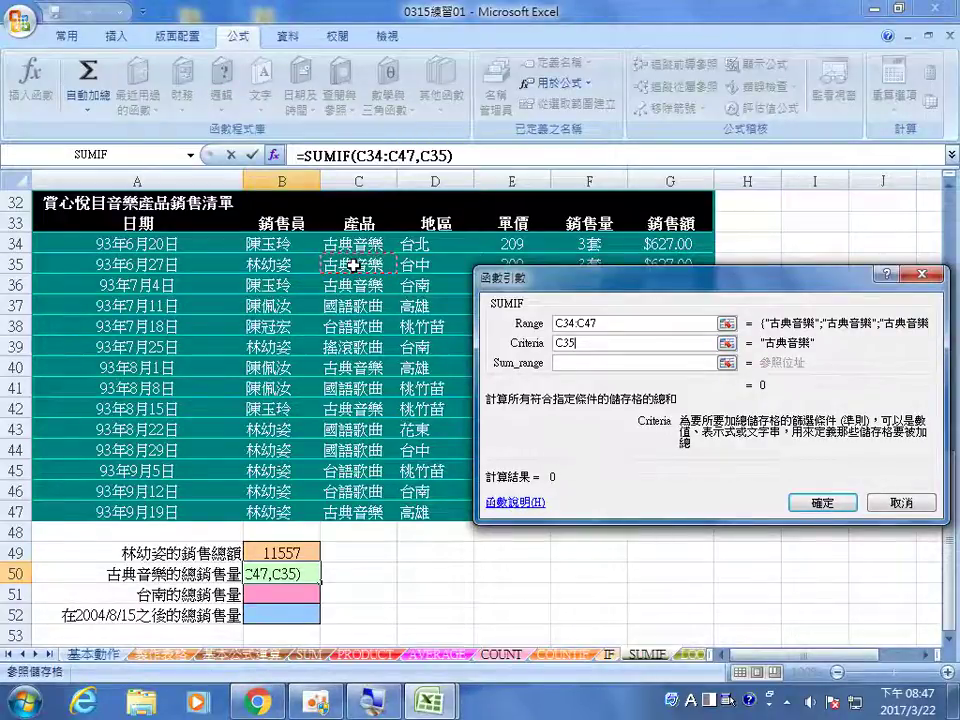
click(572, 363)
drag(542, 422, 672, 465)
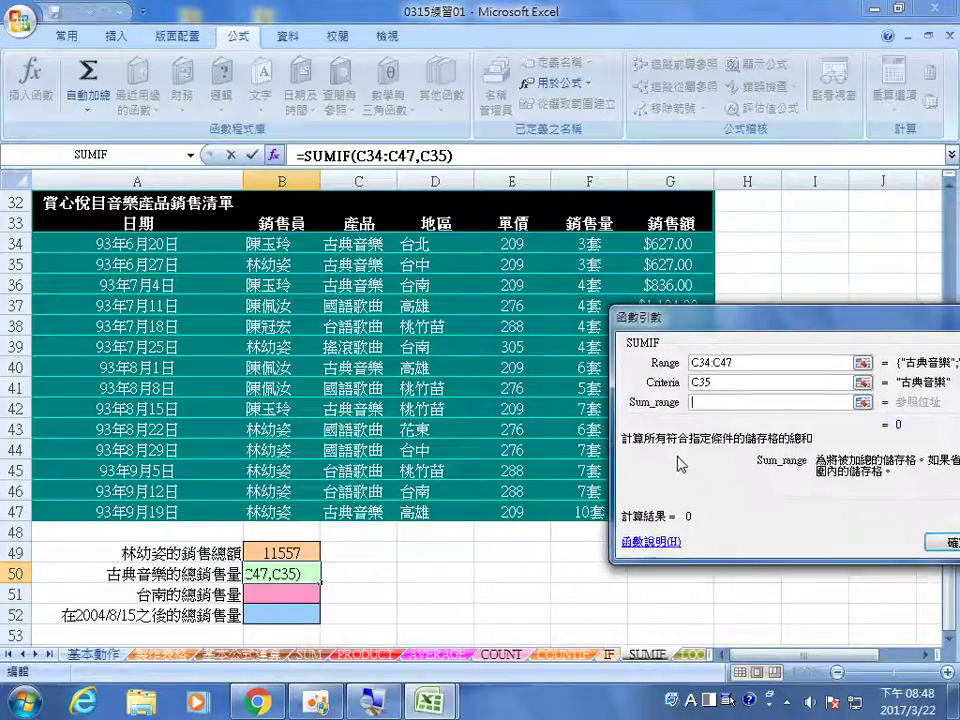
drag(587, 246, 590, 510)
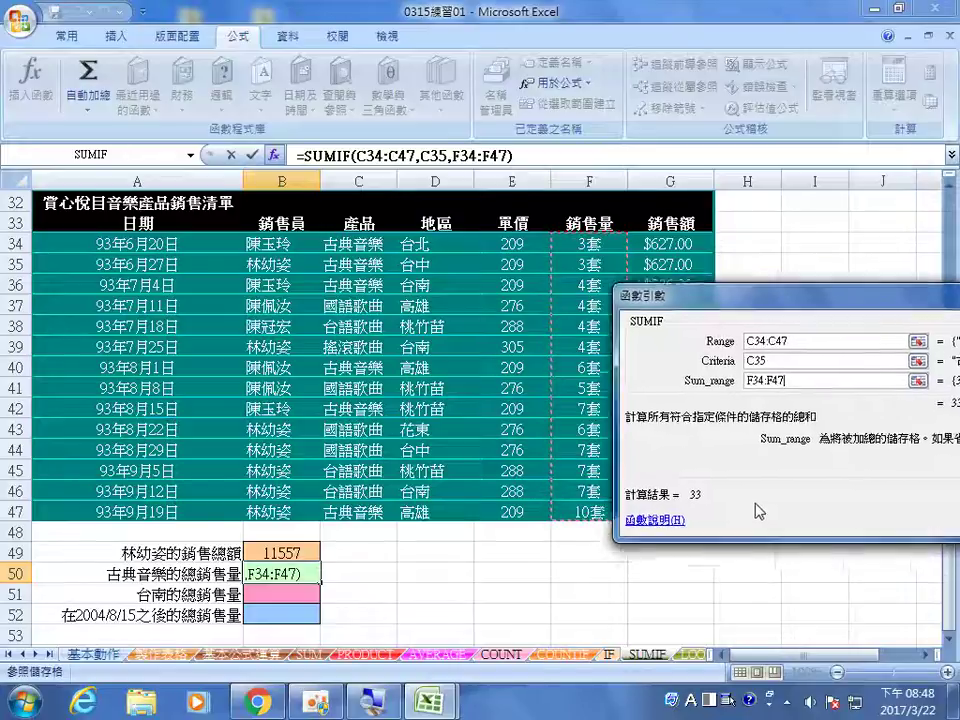
drag(757, 511, 480, 421)
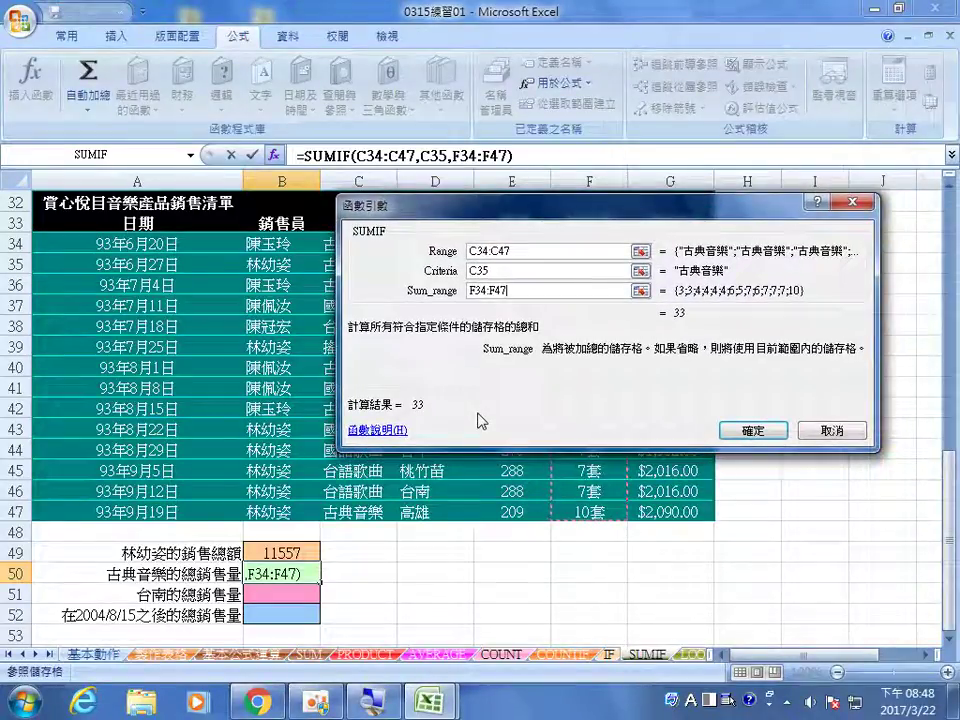
click(752, 430)
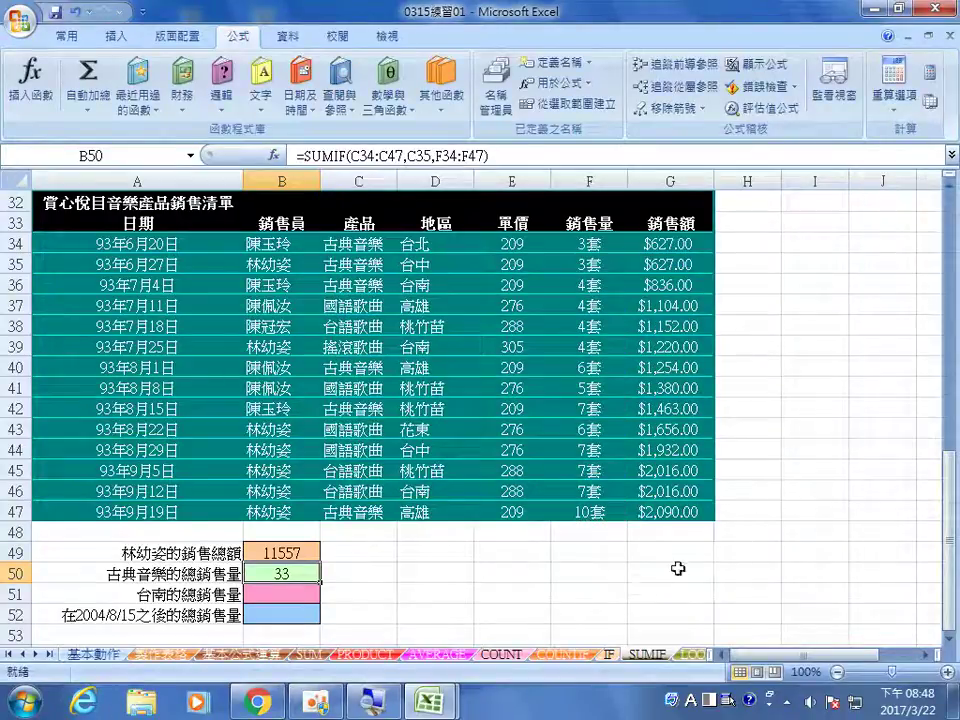
Insert a SUMIF function in B51 with the region column D34:D47 as its Range.
click(296, 595)
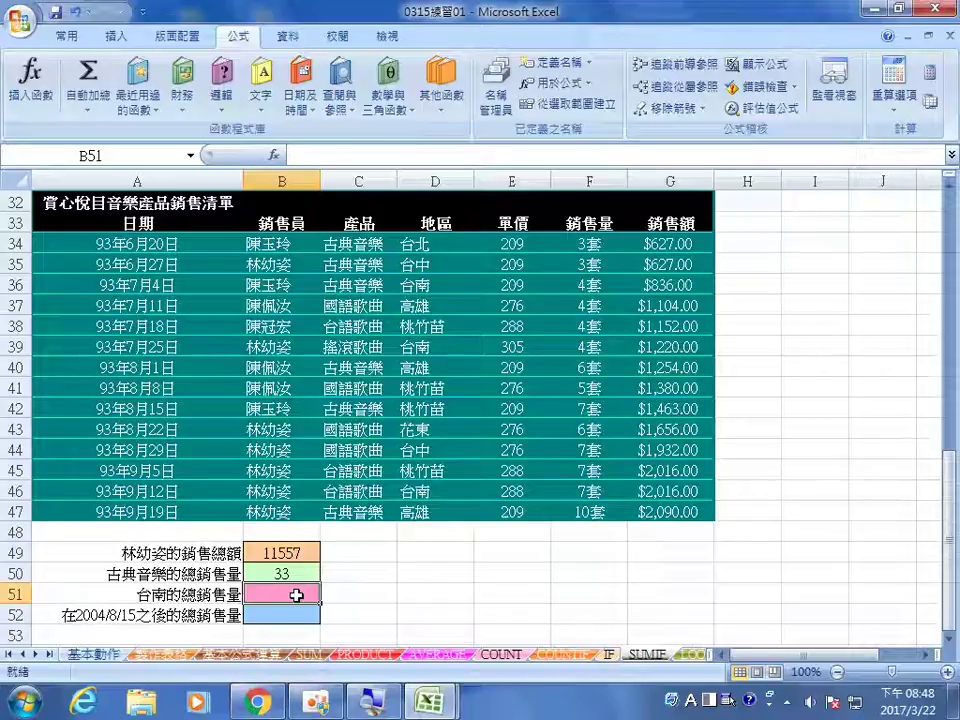
click(134, 100)
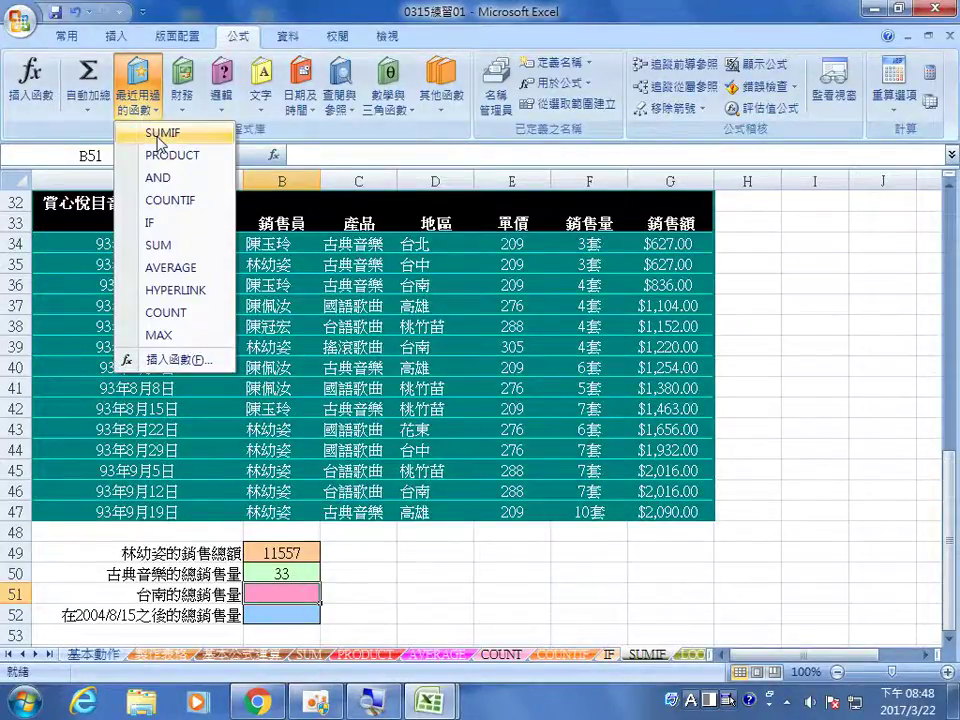
click(159, 133)
drag(527, 472, 569, 506)
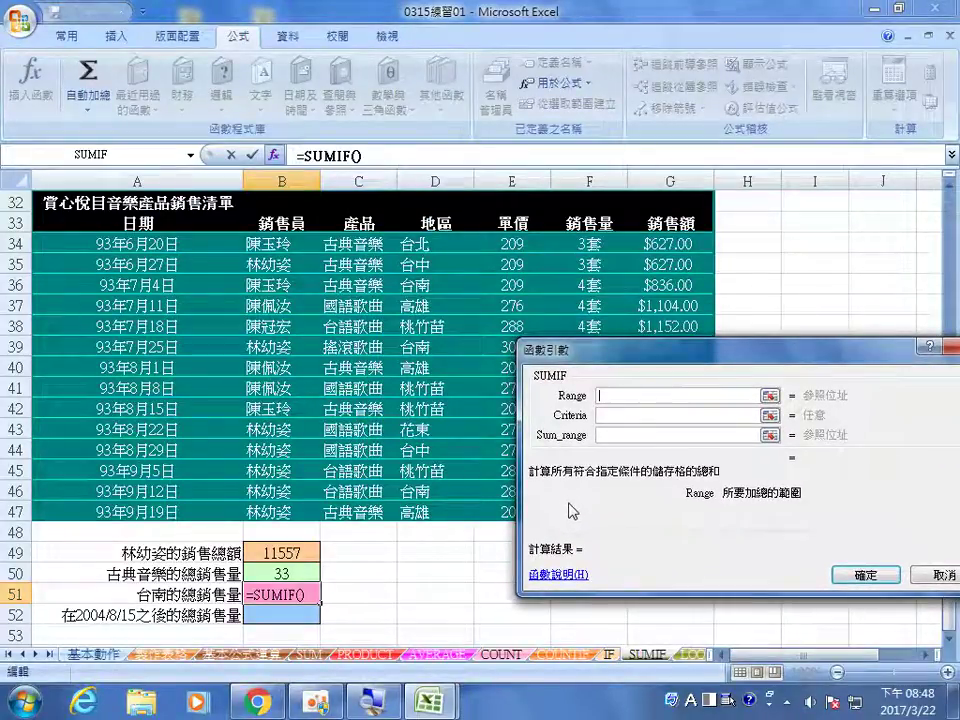
drag(431, 249, 433, 505)
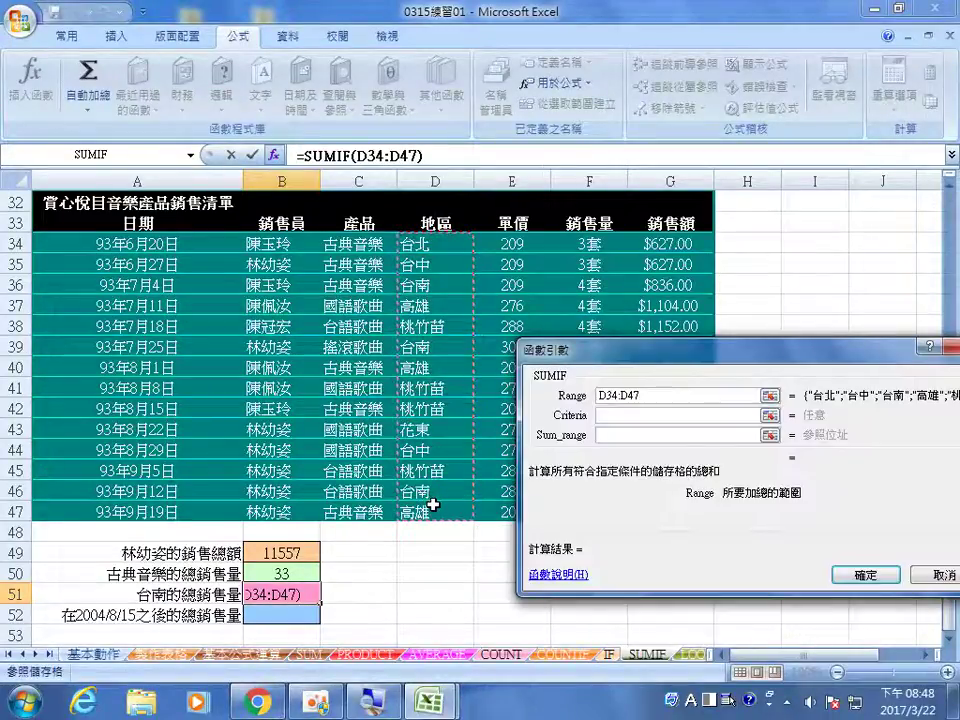
Complete B51's SUMIF with D39 (台南) as Criteria and the sales quantities F34:F47 as Sum_range.
click(610, 415)
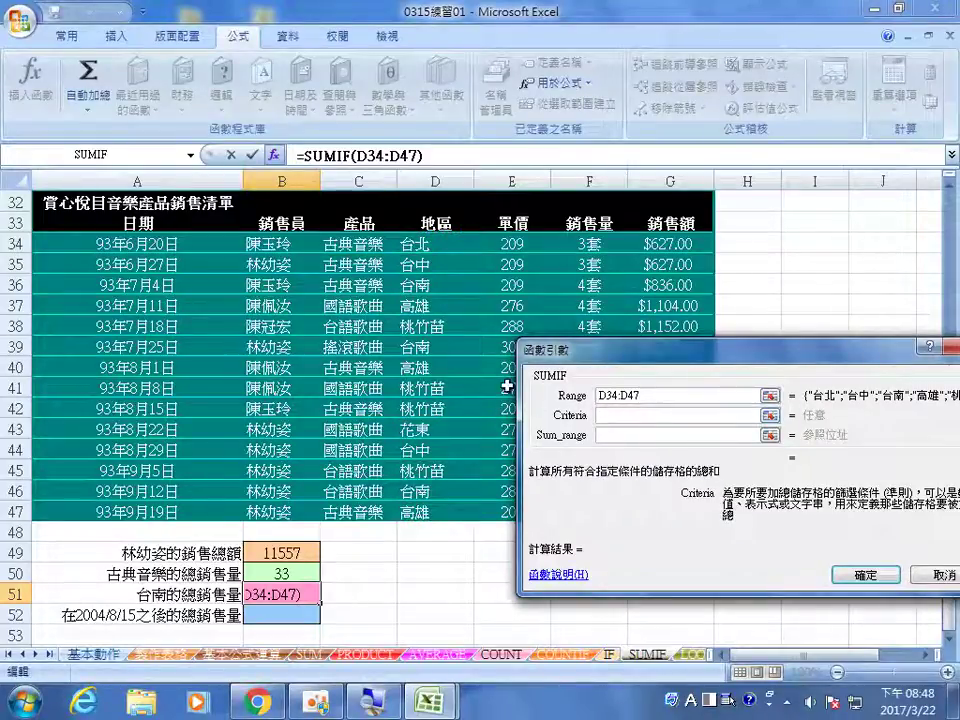
click(423, 345)
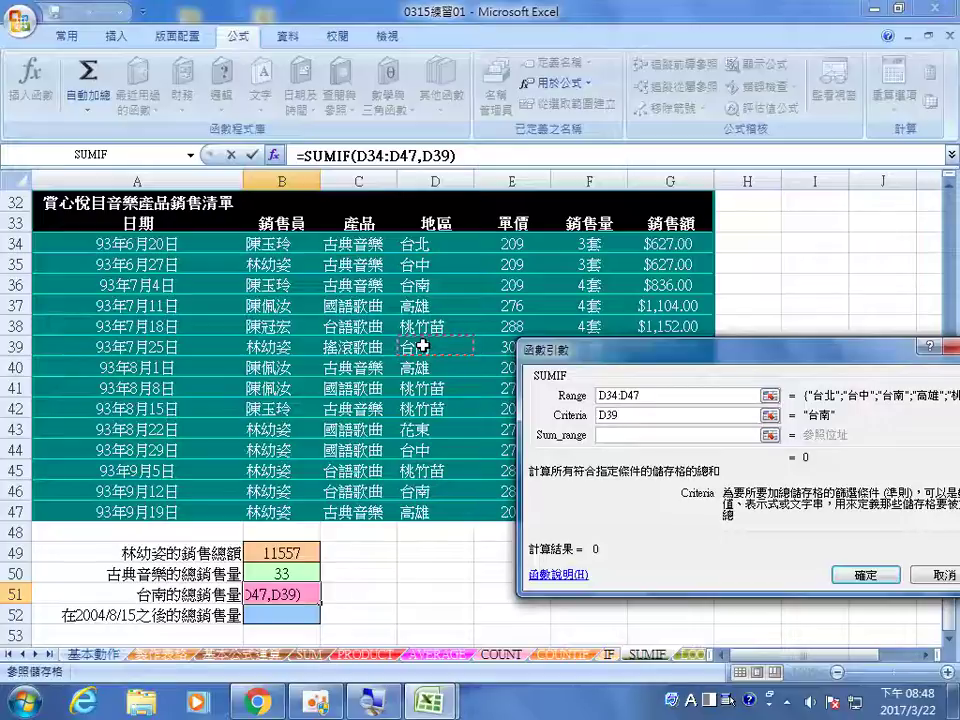
click(613, 435)
drag(595, 350, 700, 285)
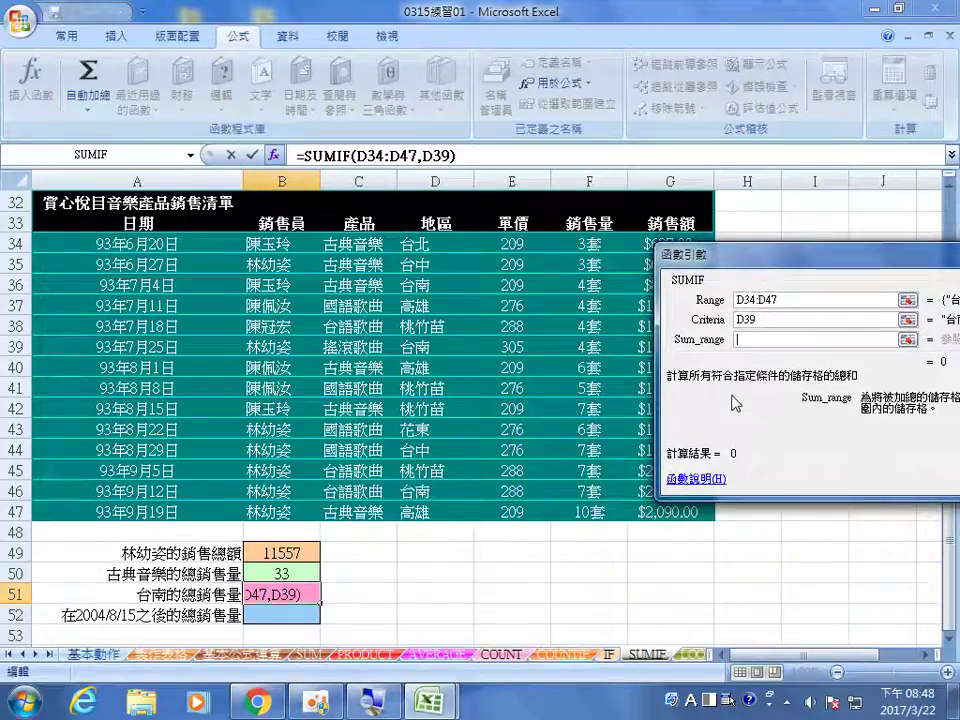
drag(589, 241, 587, 506)
drag(795, 471, 410, 430)
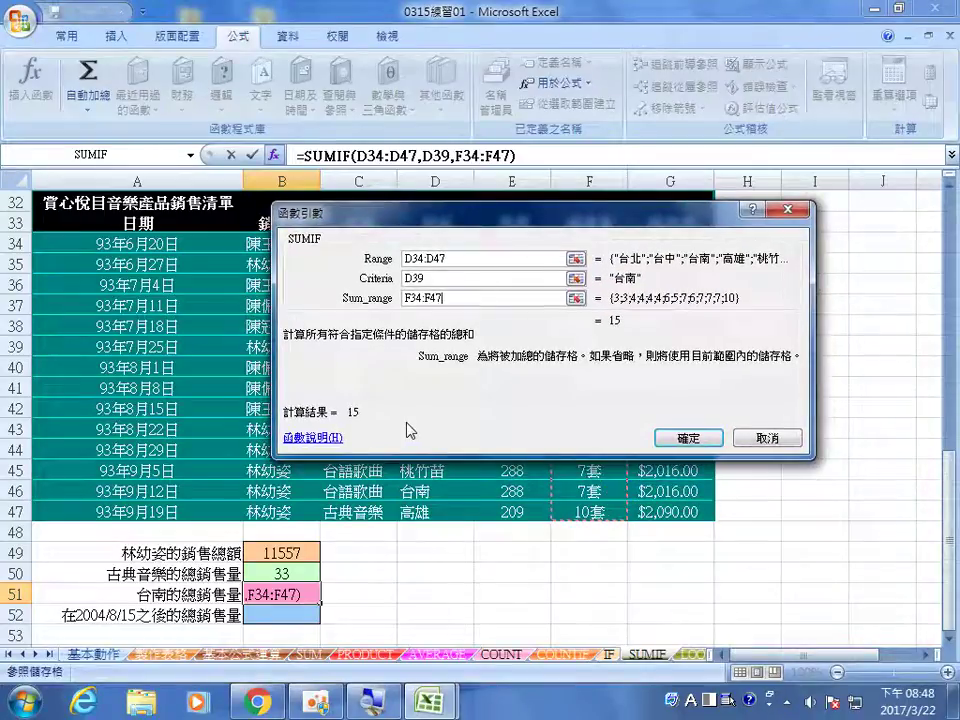
click(688, 440)
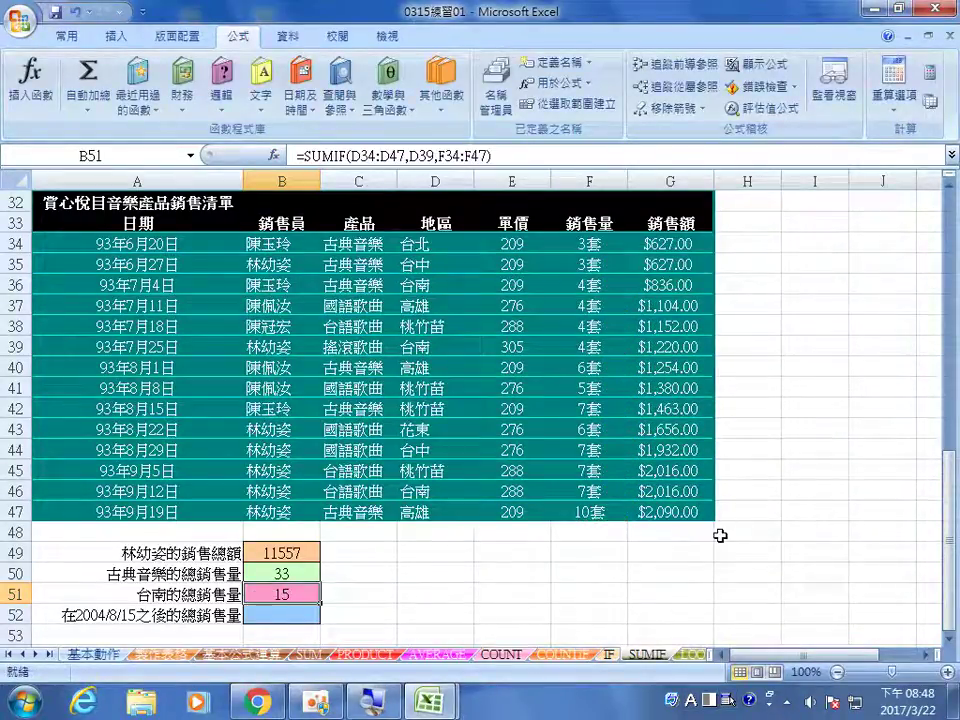
Insert a SUMIF function in B52 with the date column A34:A47 as its Range.
click(291, 615)
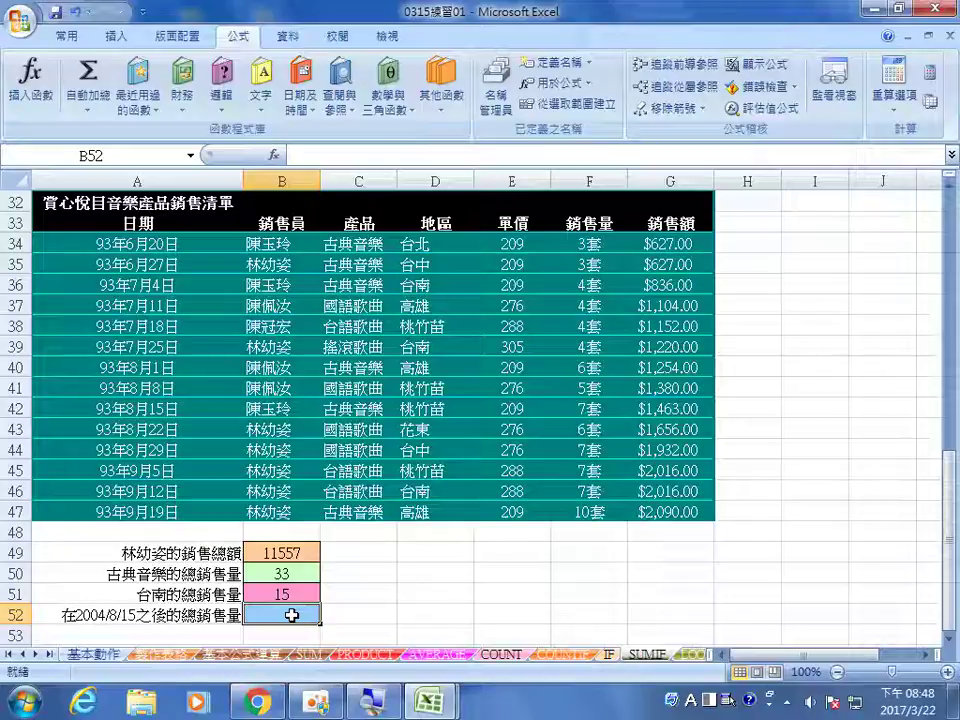
click(142, 108)
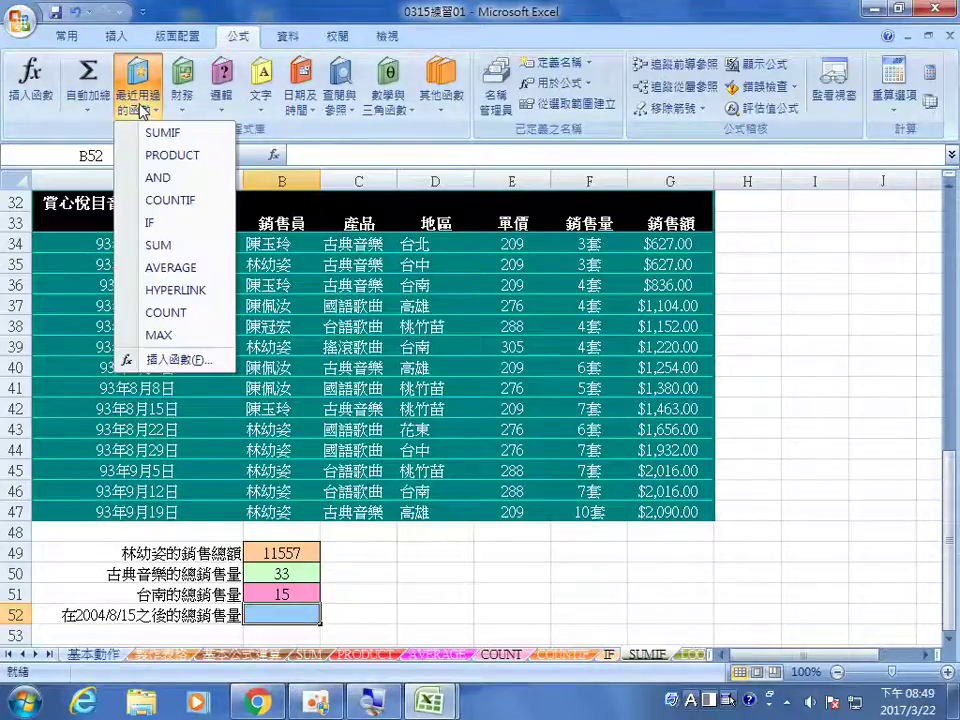
click(160, 133)
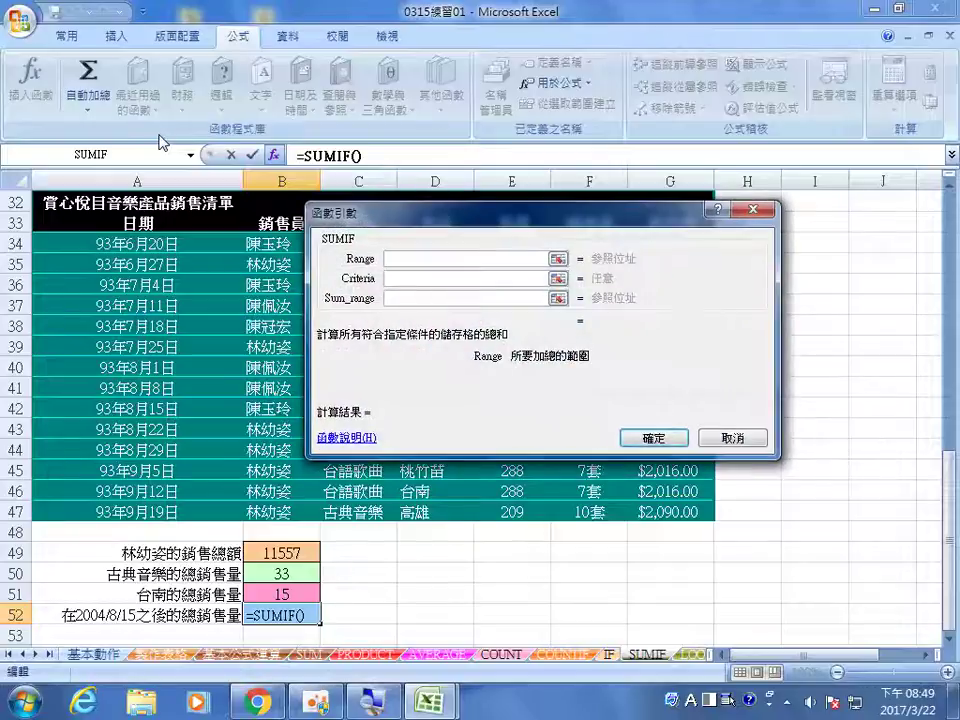
drag(359, 357, 457, 401)
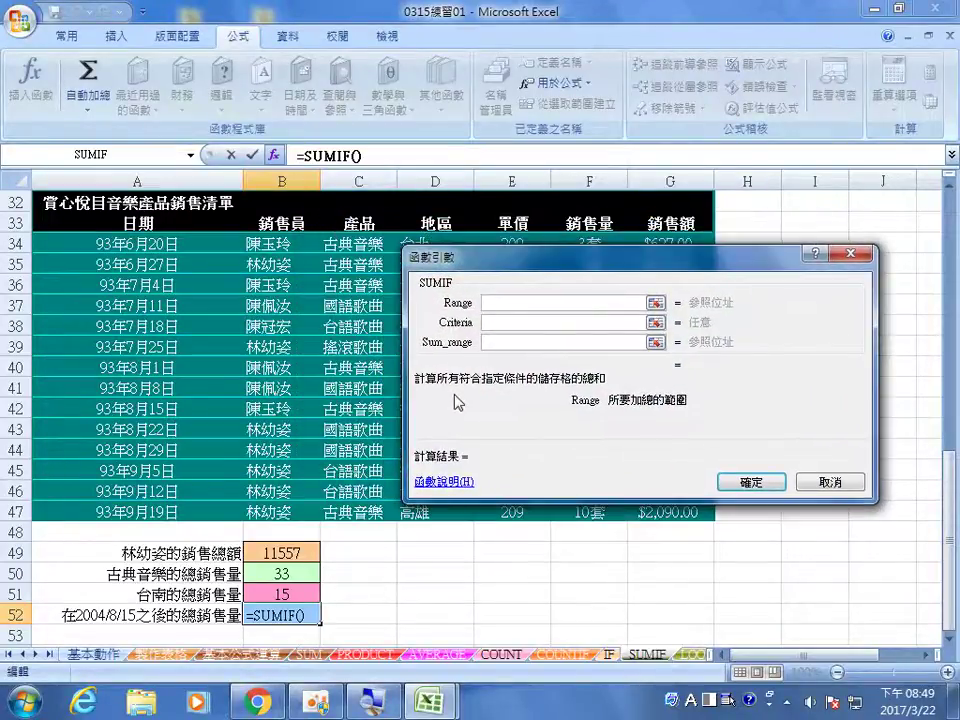
drag(160, 245, 160, 512)
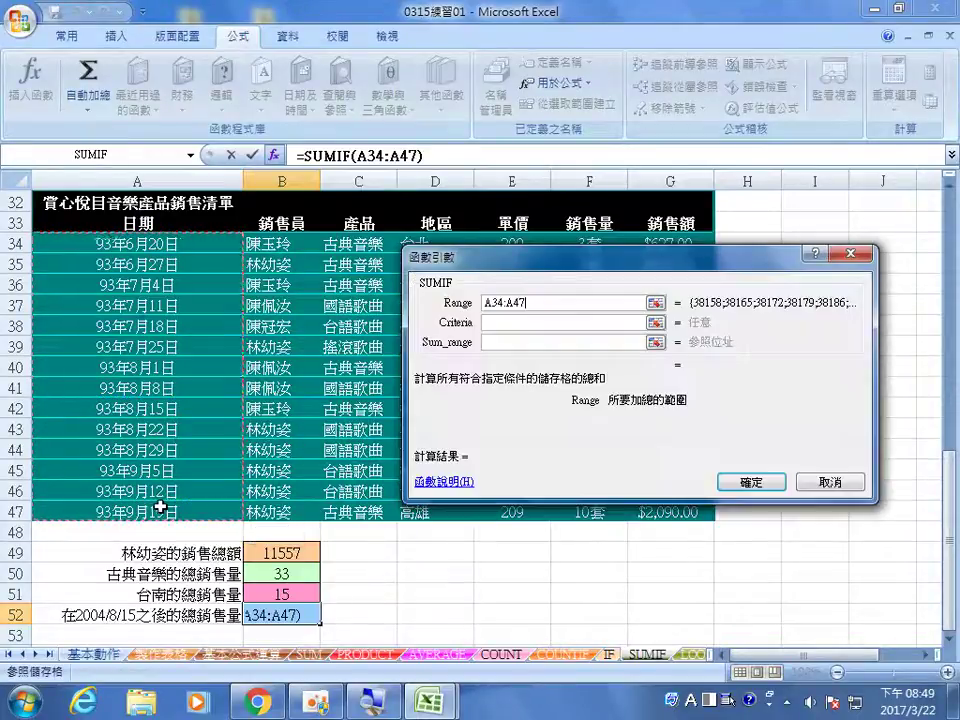
Enter >2004/8/15 as the Criteria of B52's SUMIF.
click(518, 322)
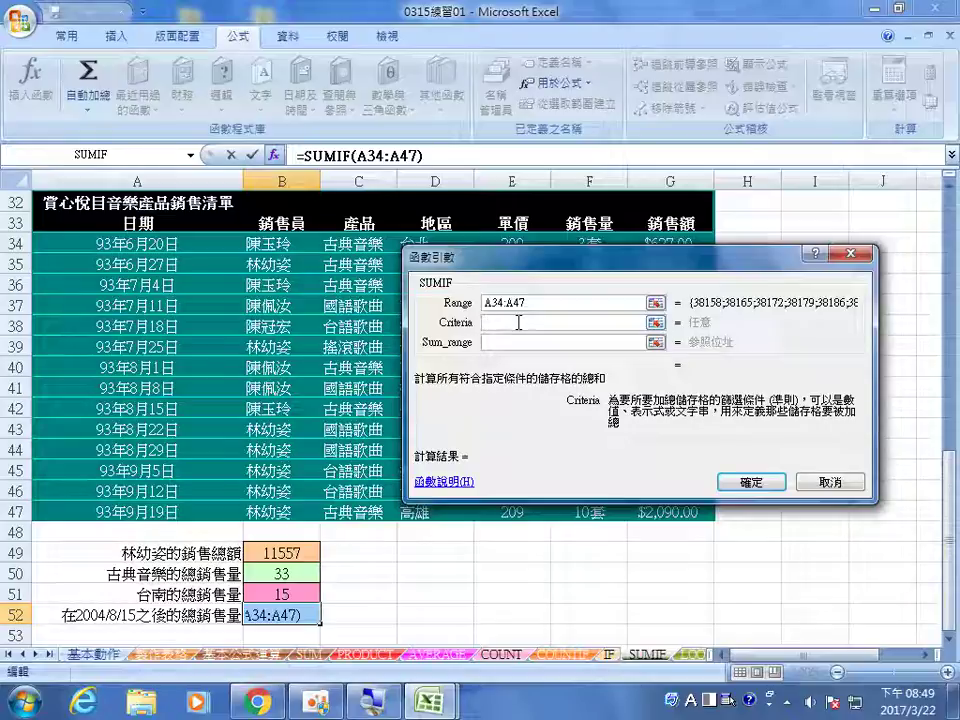
text(>)
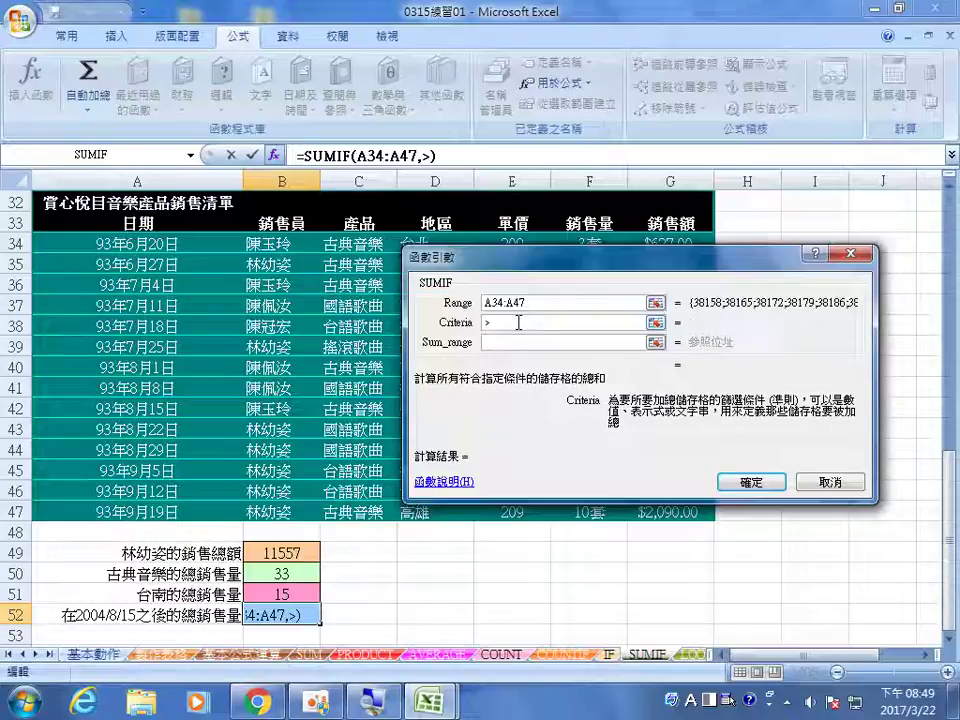
text(200)
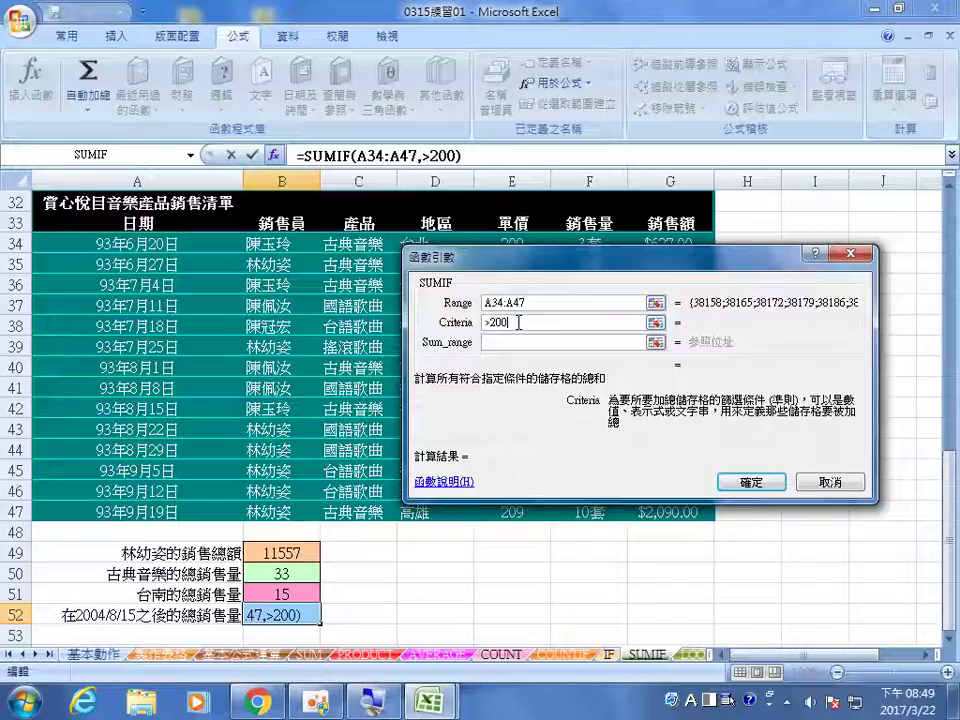
text(4/8/)
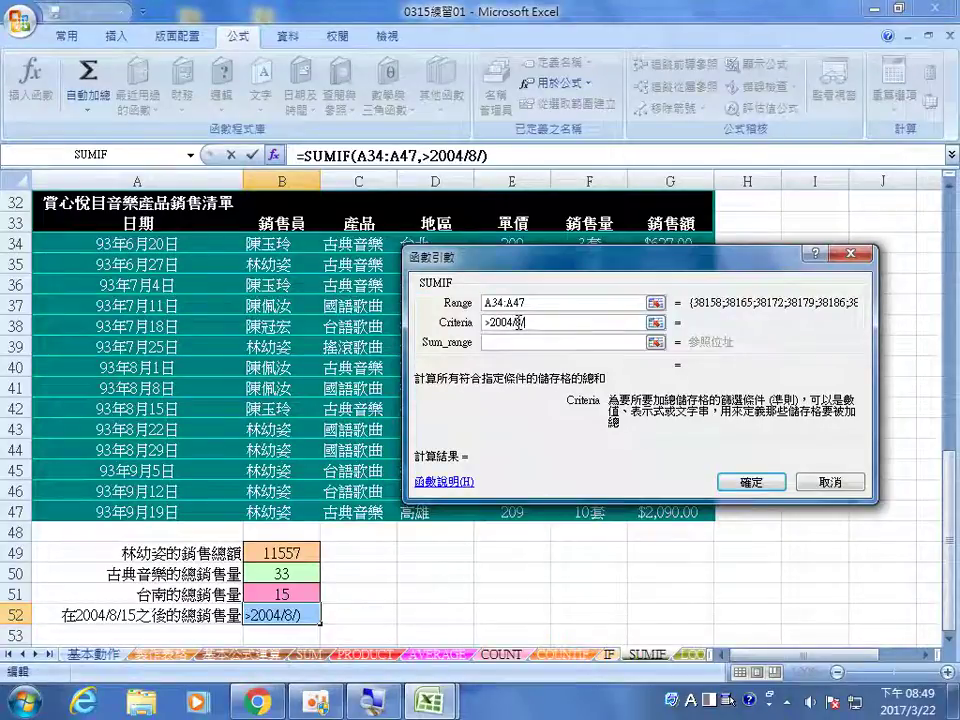
text(15)
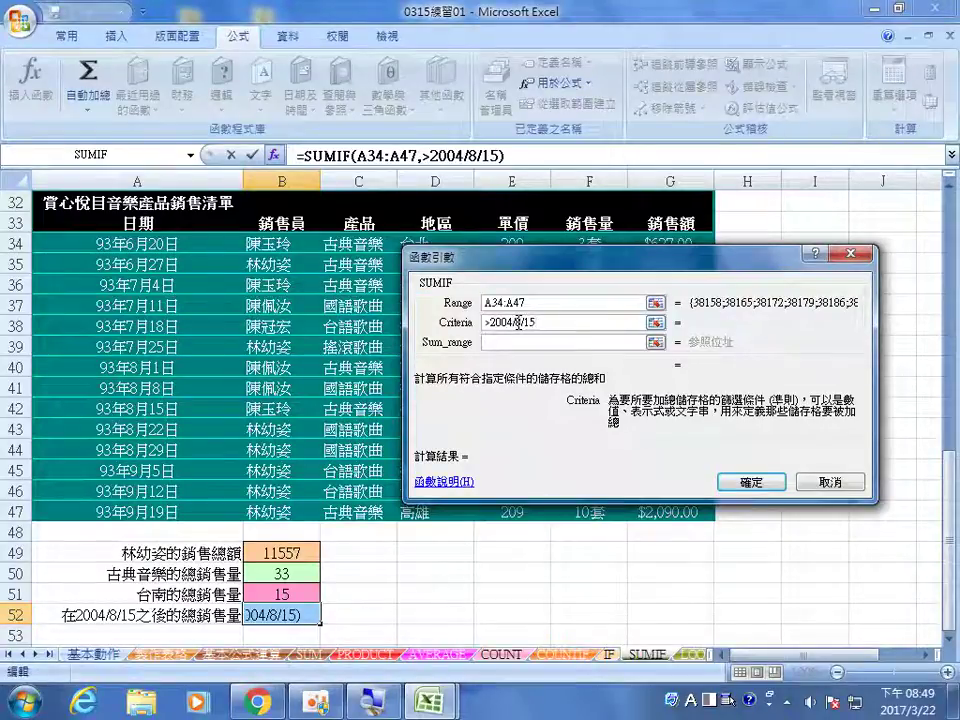
Complete B52's SUMIF with the sales quantities F34:F47 as Sum_range.
click(508, 345)
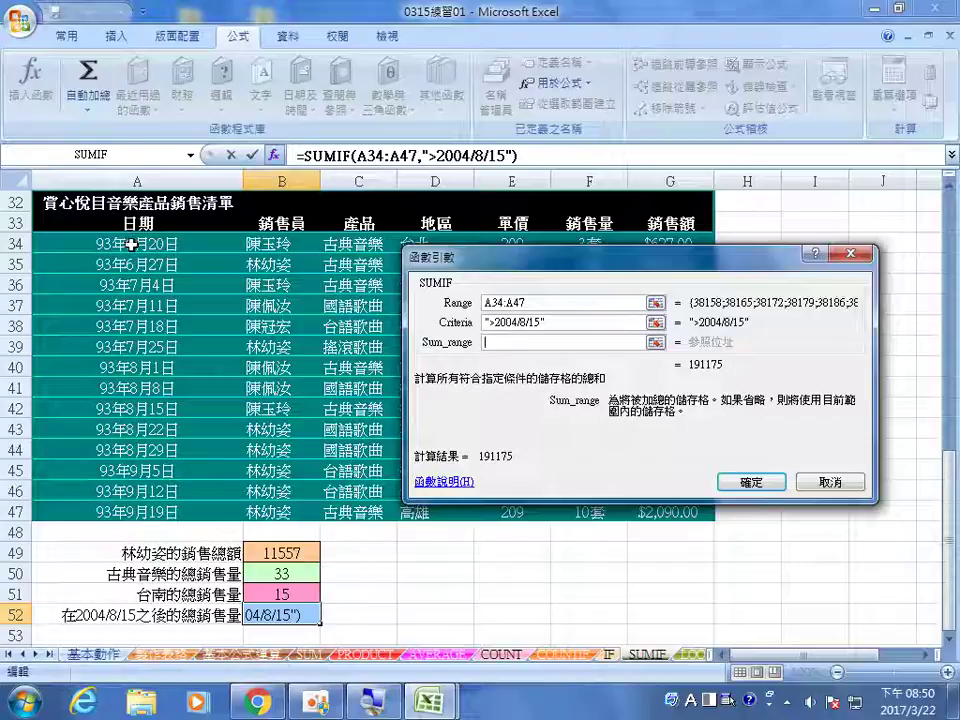
drag(440, 325, 690, 342)
drag(580, 244, 597, 517)
drag(730, 400, 343, 377)
click(594, 454)
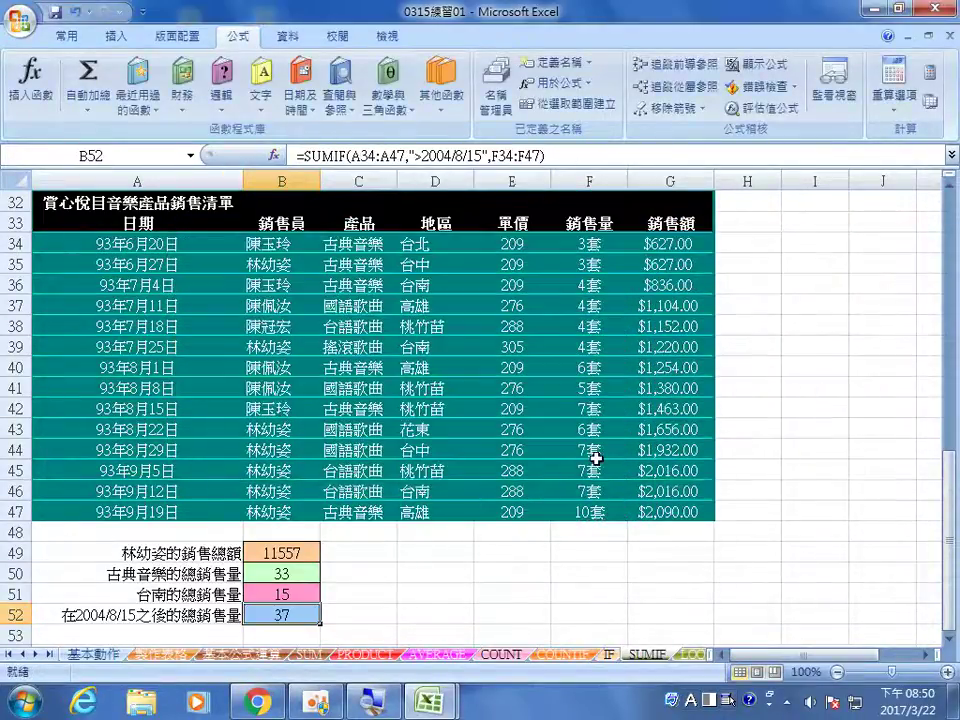